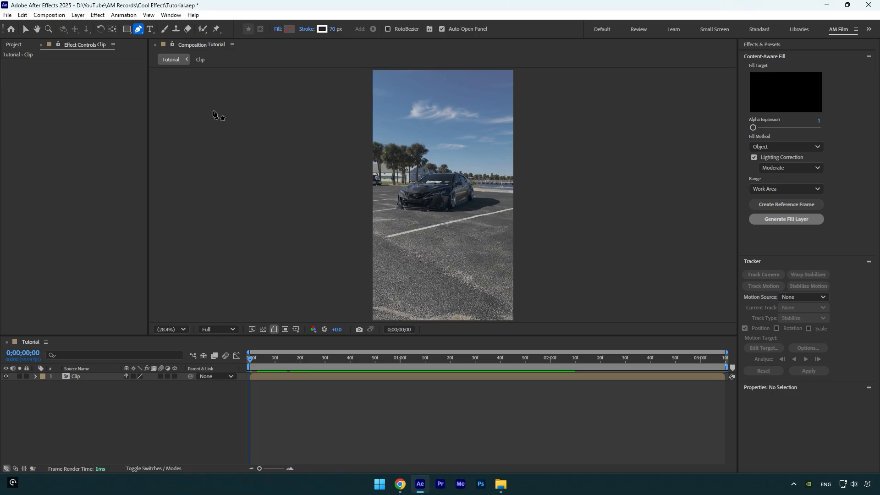
Draw a straight horizontal line across the frame below the car, with no fill and a solid white 70 px stroke.
click(377, 235)
click(507, 236)
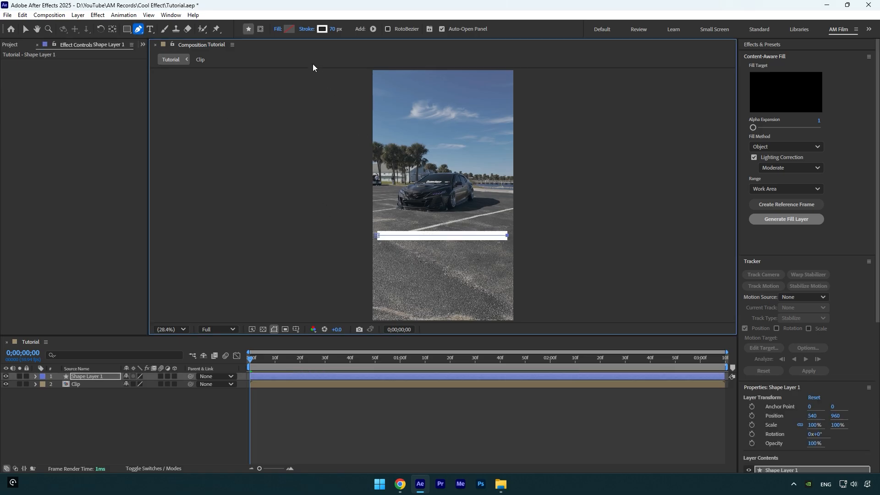
click(278, 29)
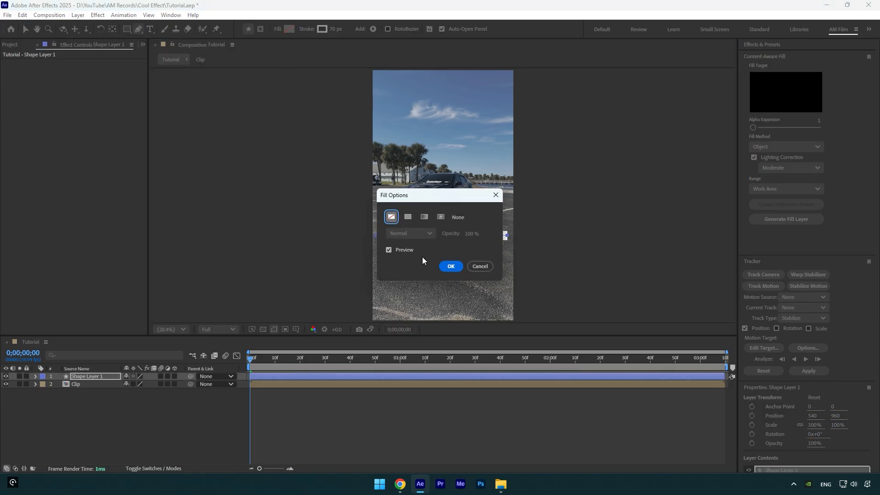
click(450, 266)
click(306, 31)
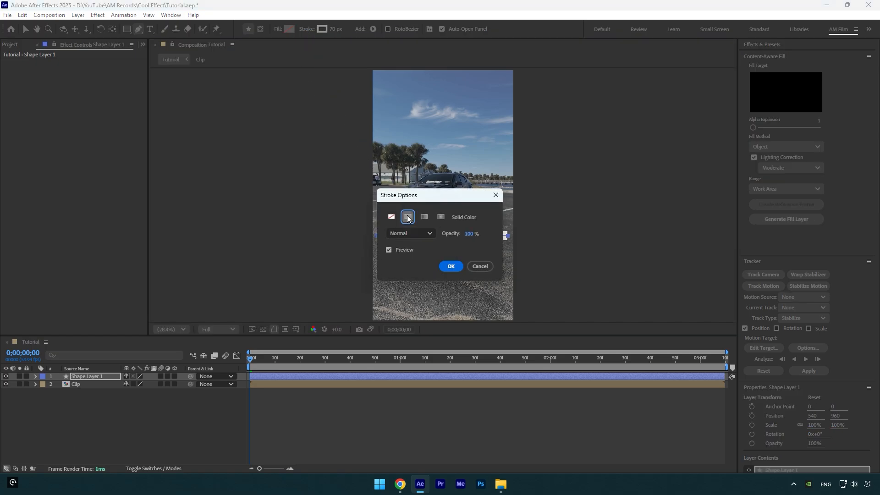
click(447, 267)
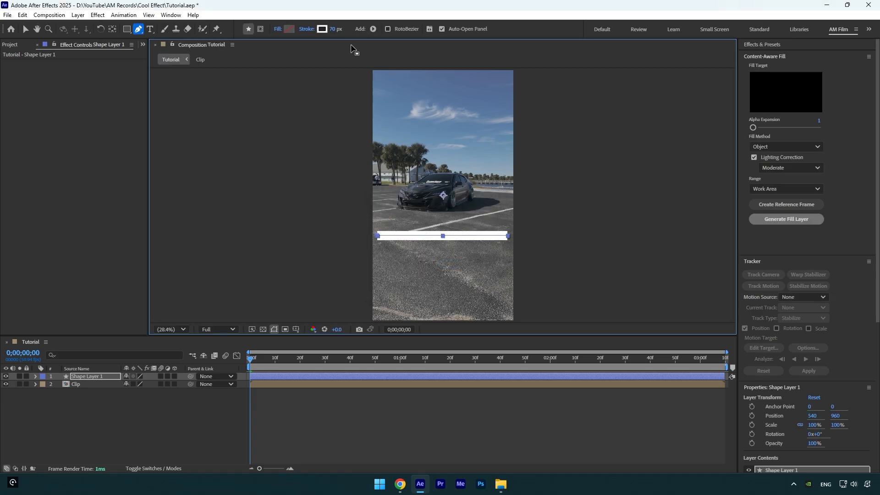
Pre-compose the line's shape layer as "Shape", moving all attributes into the new composition.
right_click(103, 375)
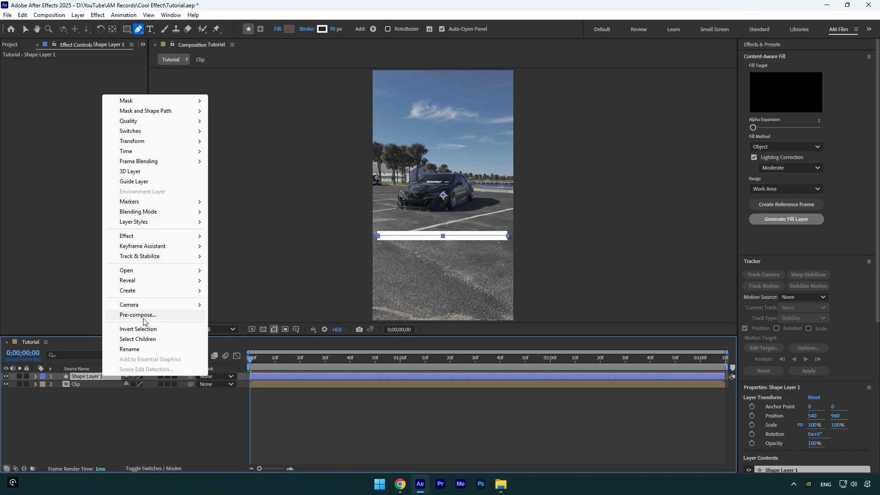
click(121, 315)
text(Sh)
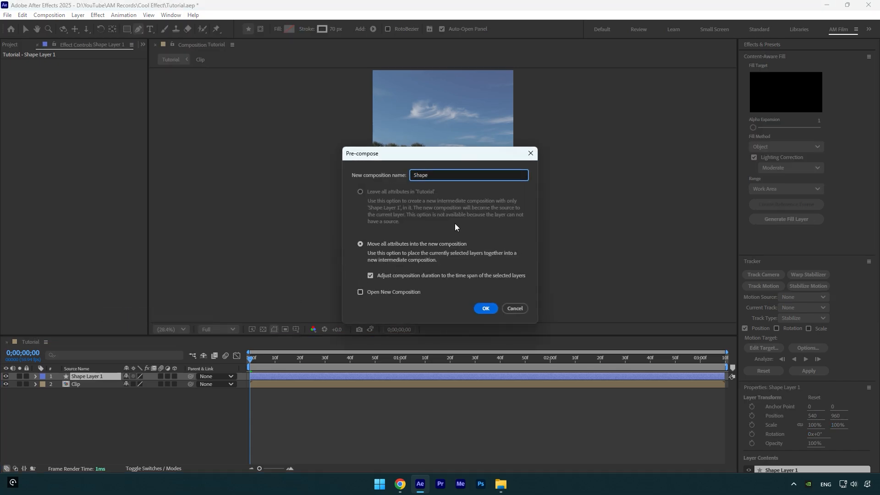
text(ape)
key(Tab)
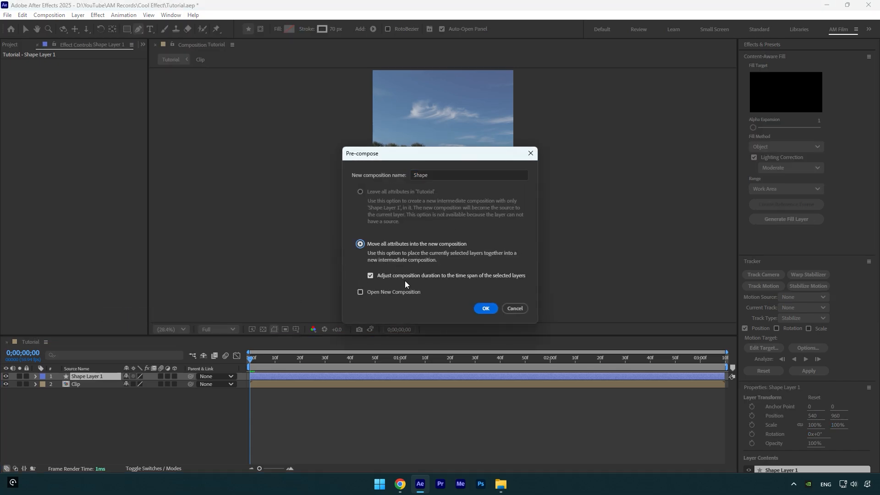
click(487, 309)
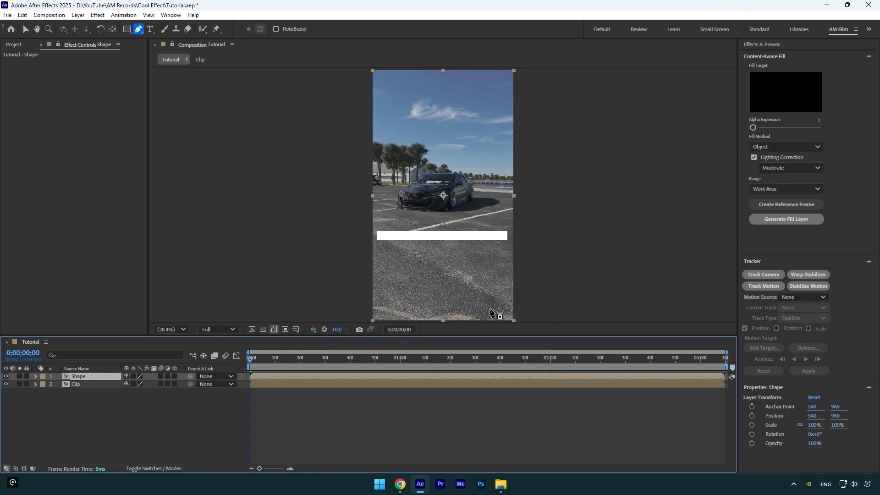
Open the Shape composition and apply the Fractal Noise effect to its shape layer.
double_click(85, 377)
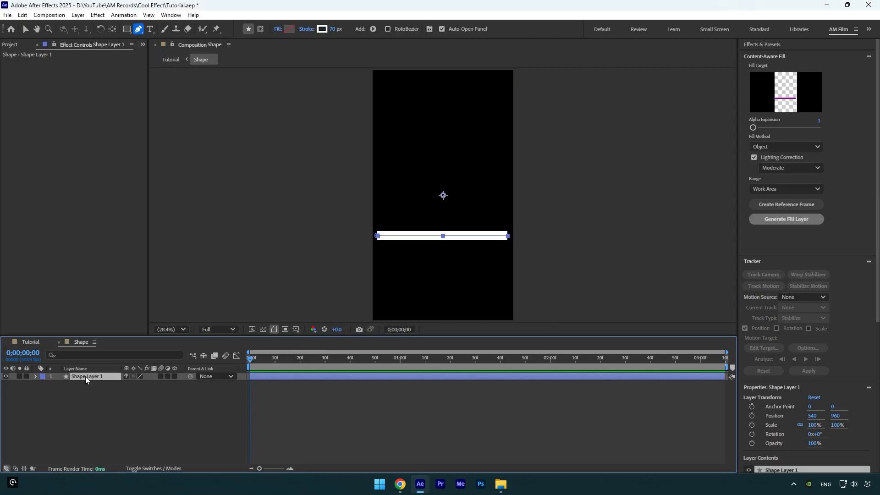
key(ctrl+space)
text(fra)
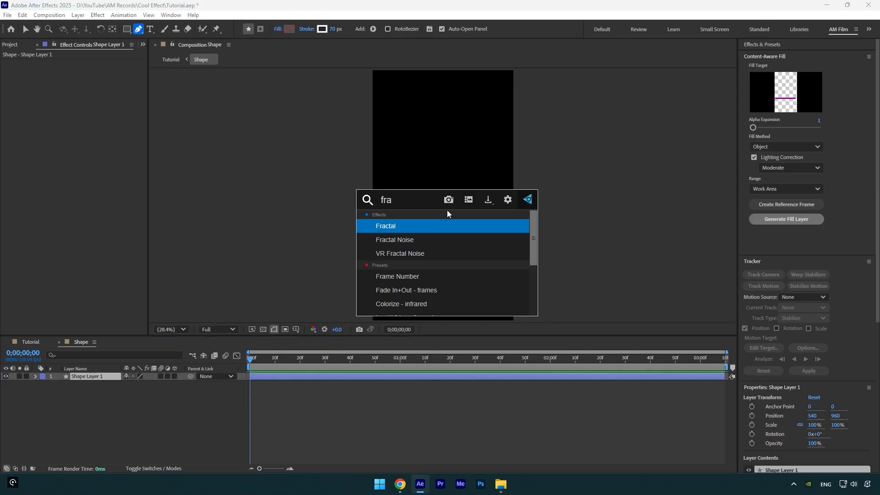
click(418, 238)
key(v)
Set the Fractal Noise contrast to 200, brightness to 5 and overflow to Soft Clamp.
click(88, 94)
text(200)
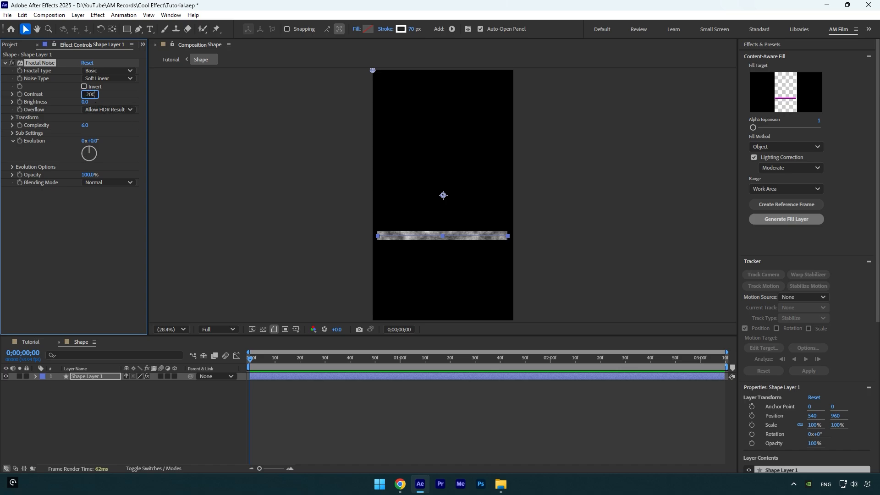
key(Return)
click(85, 101)
text(5)
key(Return)
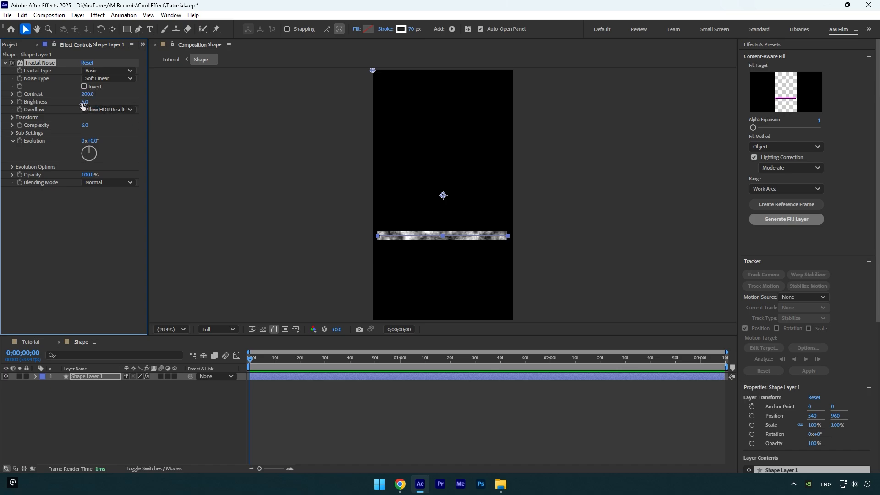
click(92, 111)
click(122, 132)
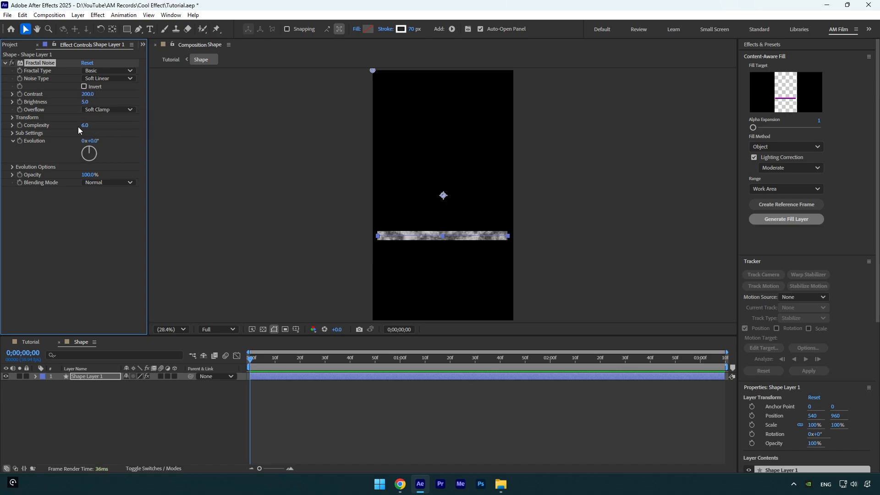
Turn off uniform scaling in the Fractal Noise transform and set scale width to 200 and scale height to 20.
click(12, 117)
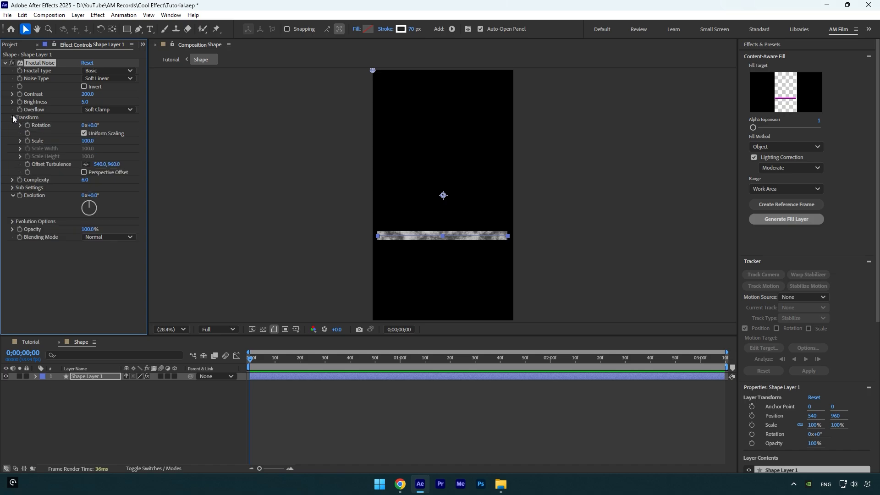
click(83, 134)
click(88, 148)
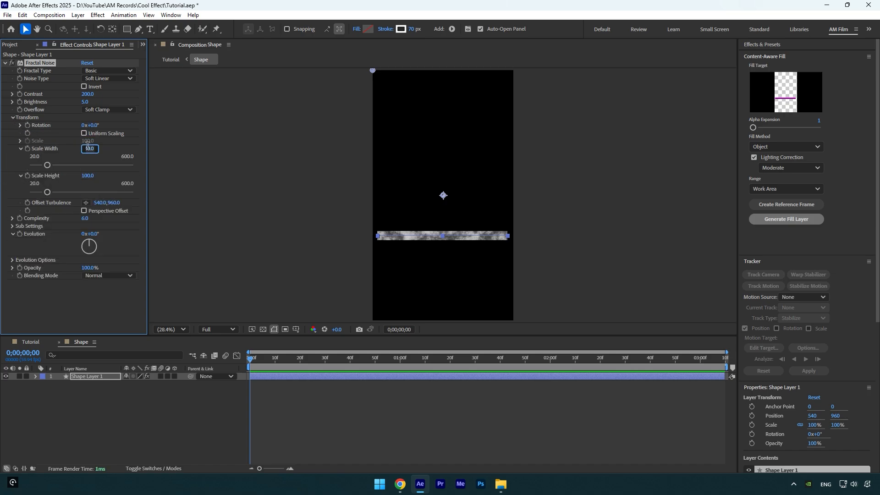
text(200)
key(Return)
drag(46, 193, 12, 193)
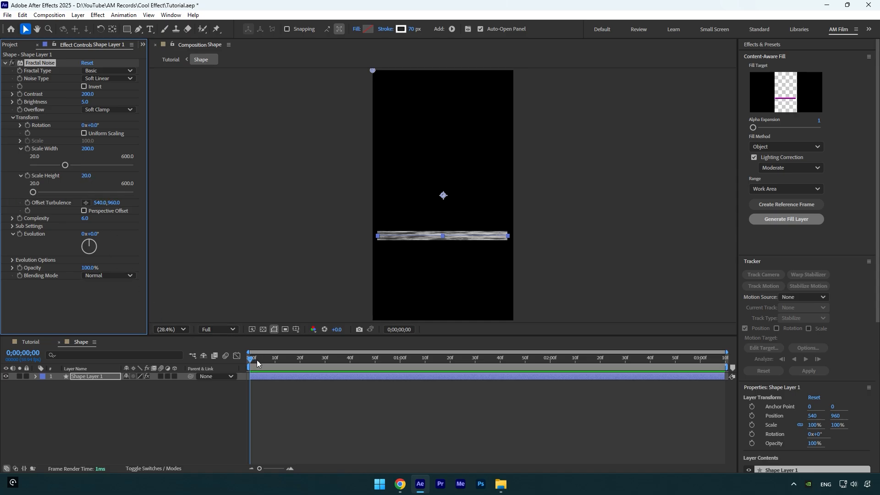
Keyframe the noise's Offset Turbulence from the first frame to about 1797 horizontally at 0;00;03;09, and preview the motion.
drag(259, 359, 217, 366)
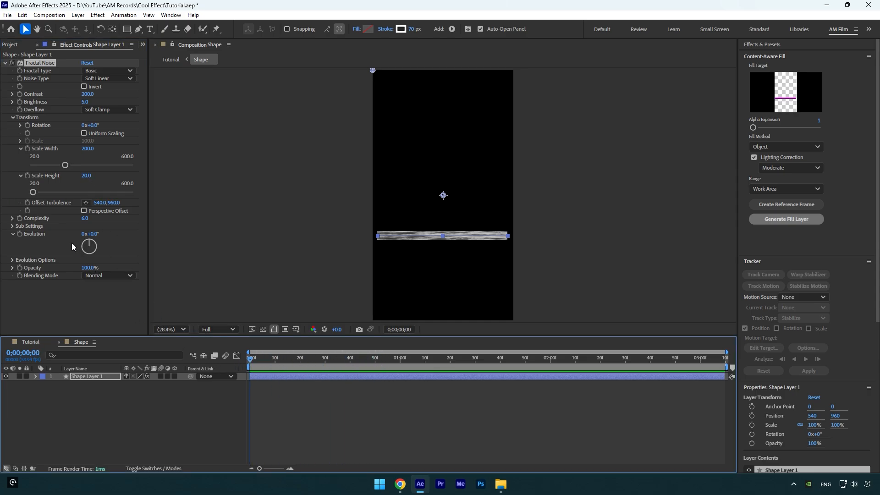
click(28, 204)
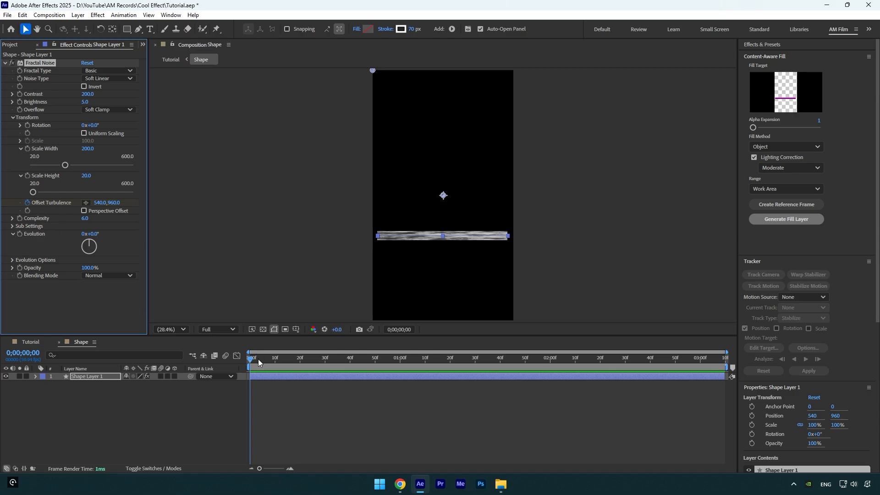
drag(251, 358, 727, 360)
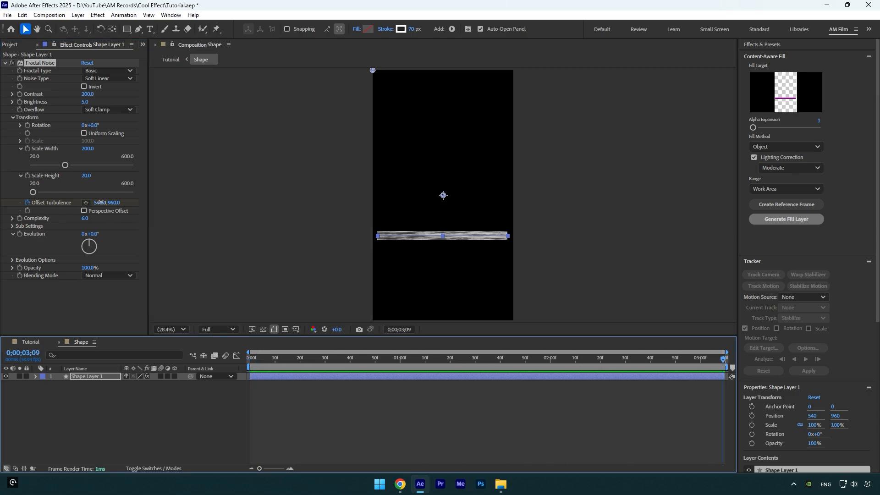
drag(100, 203, 695, 225)
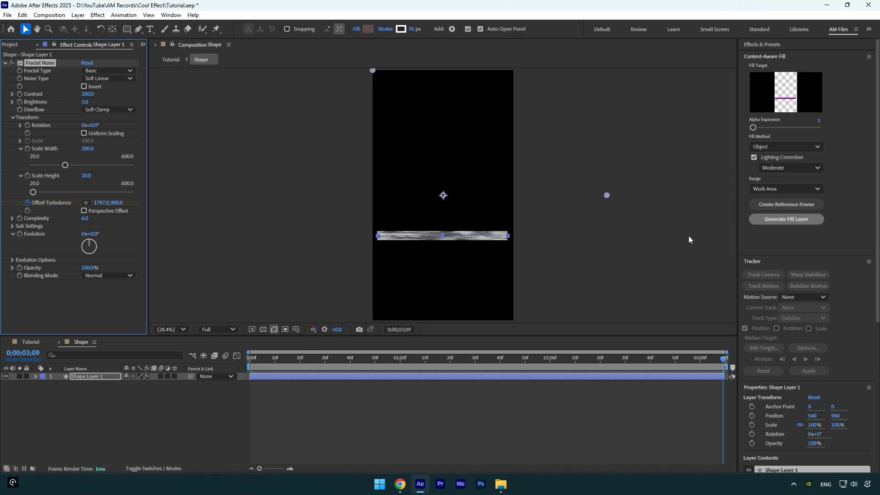
drag(373, 359, 209, 362)
key(space)
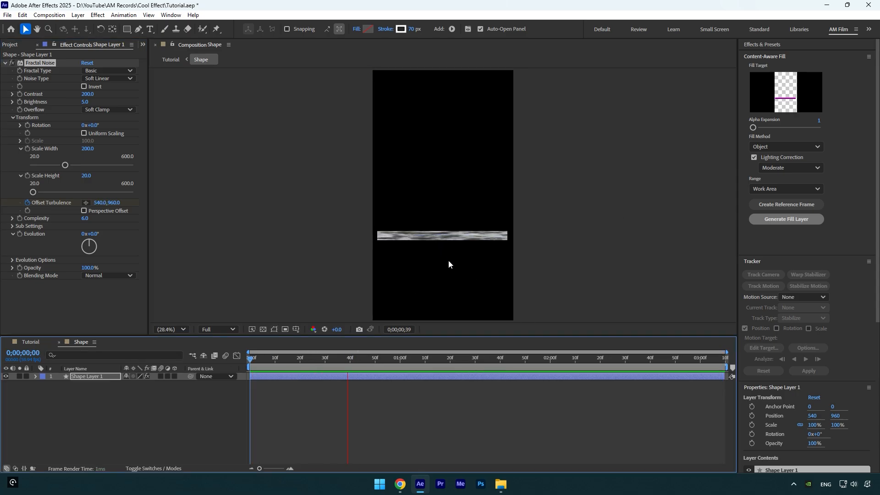
key(space)
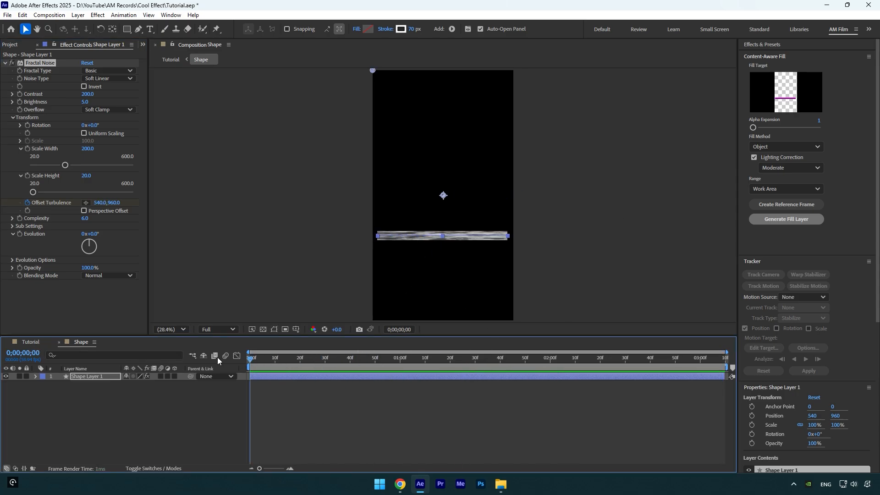
Apply Fast Box Blur to the shape layer with a blur radius of 1.
key(ctrl+space)
text(fast)
click(373, 244)
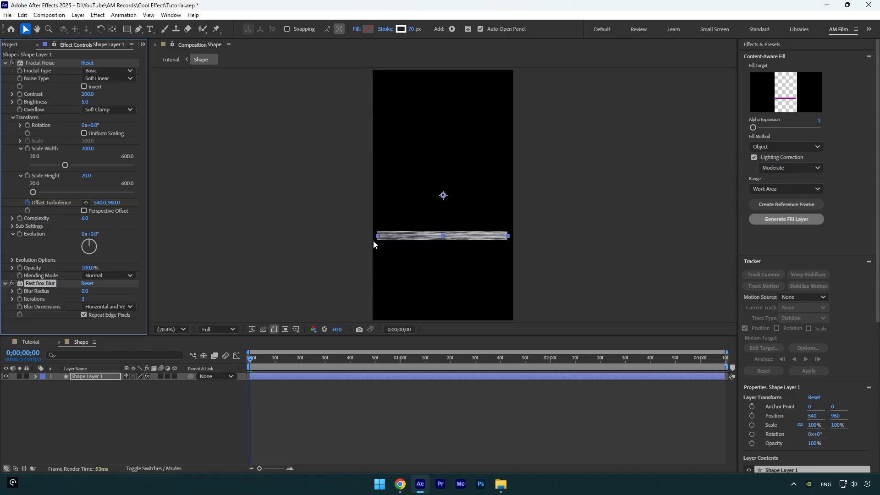
click(87, 291)
text(1)
key(Return)
In the Tutorial composition, hide the Clip layer and apply the CC Ball Action effect to the Shape layer.
click(28, 341)
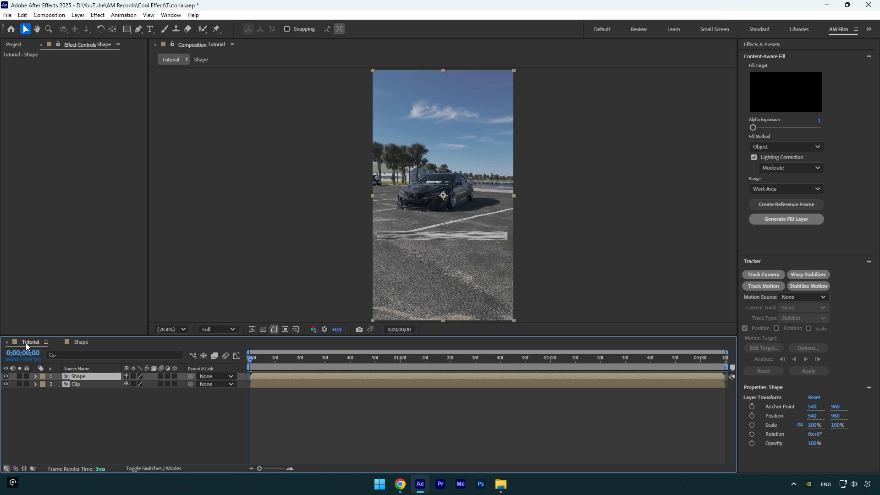
click(6, 384)
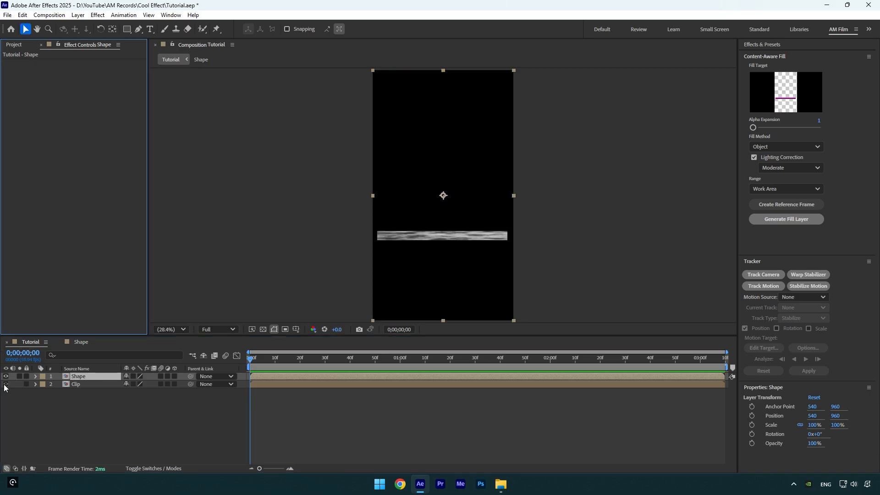
key(ctrl+space)
text(cc)
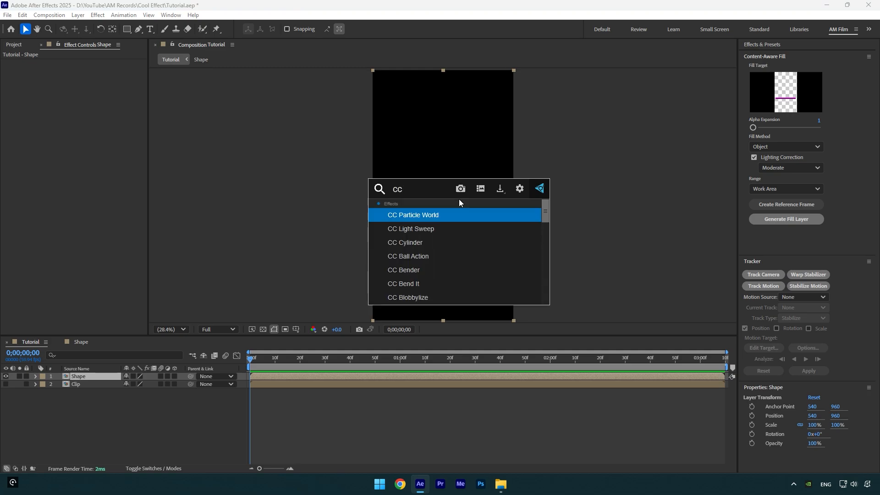
click(421, 252)
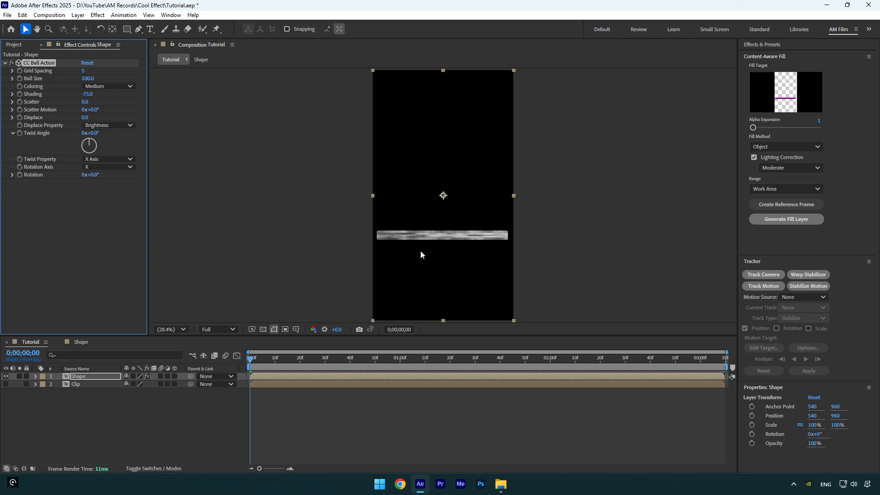
Set CC Ball Action to grid spacing 0, ball size 55, Smooth coloring, shading -100 and scatter 1.
click(83, 71)
text(0)
key(Tab)
text(5)
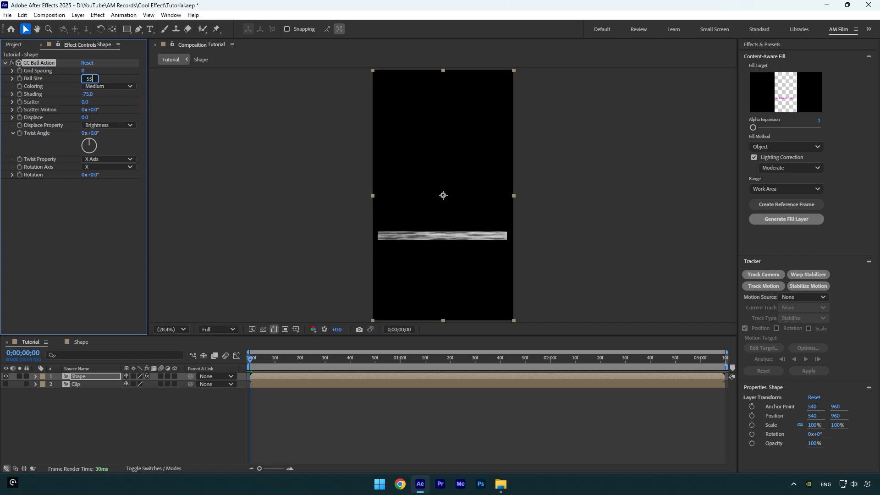
text(5)
key(Return)
click(109, 86)
click(106, 116)
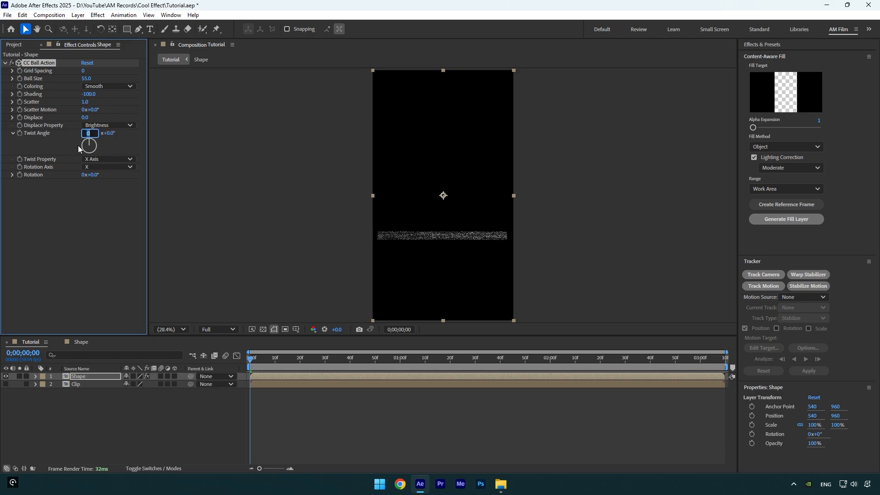
Keyframe the Twist Angle from 1 revolution on the first frame to 5 revolutions at 0;00;03;09.
key(Return)
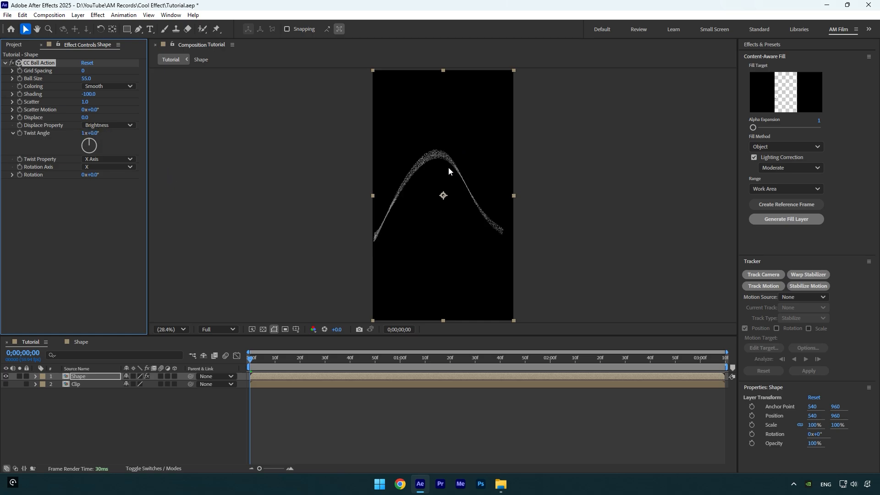
click(20, 134)
drag(258, 366, 771, 368)
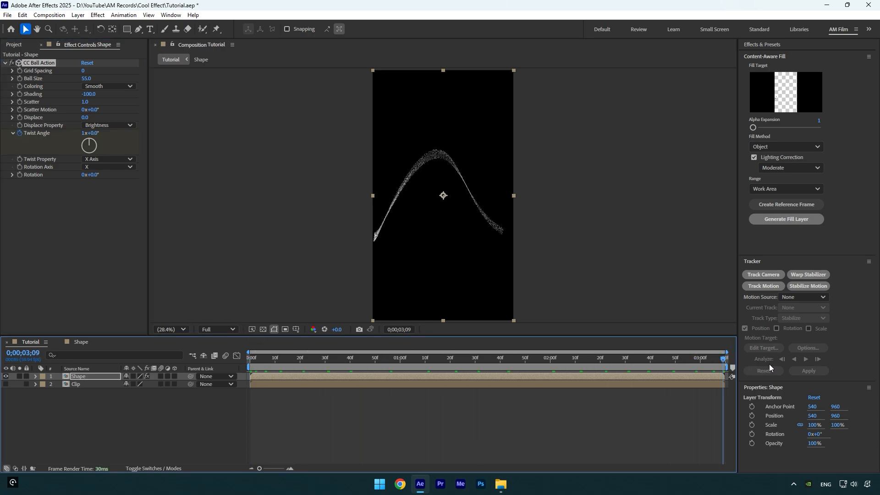
click(84, 133)
text(5)
key(Return)
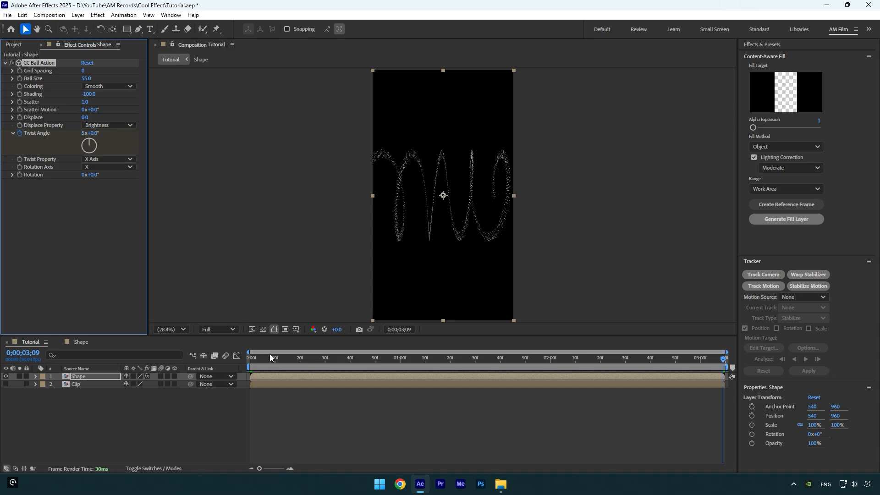
Go to 0;00;01;38 in the timeline and apply the 4-Color Gradient effect to the Shape layer.
drag(284, 358, 495, 354)
key(ctrl+space)
text(4)
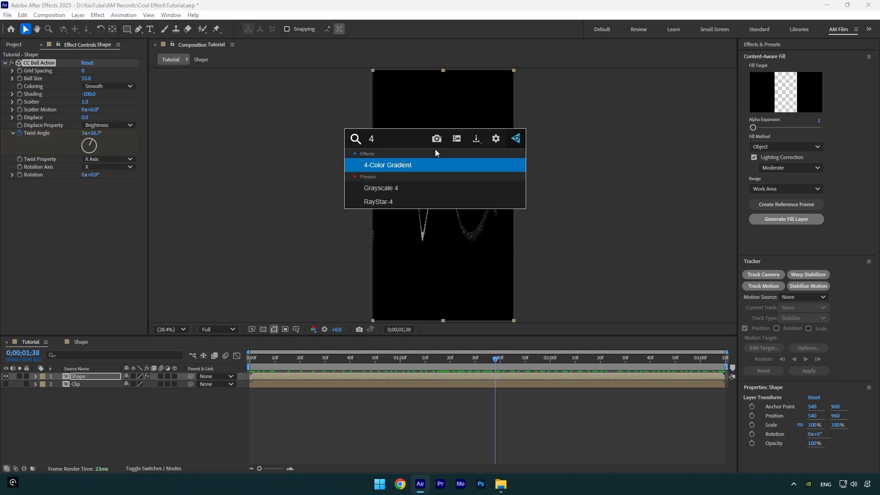
key(Return)
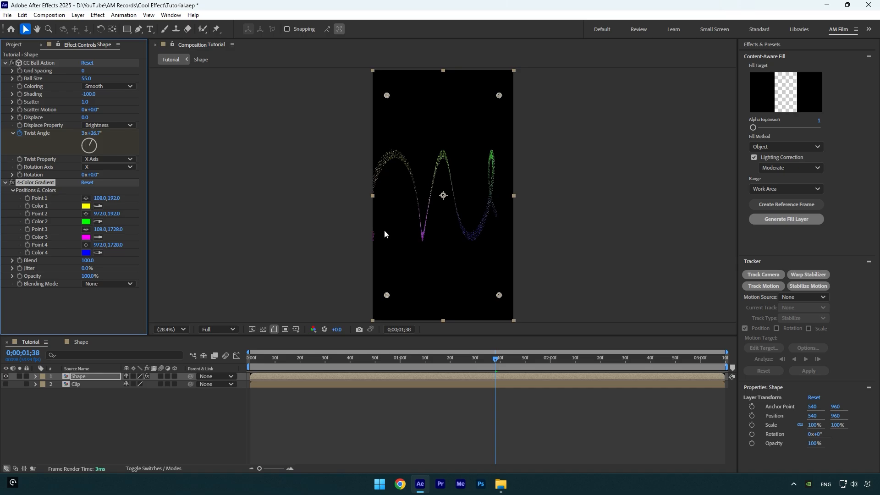
Apply the Deep Glow effect to the Shape layer.
key(ctrl+space)
text(deep)
key(Return)
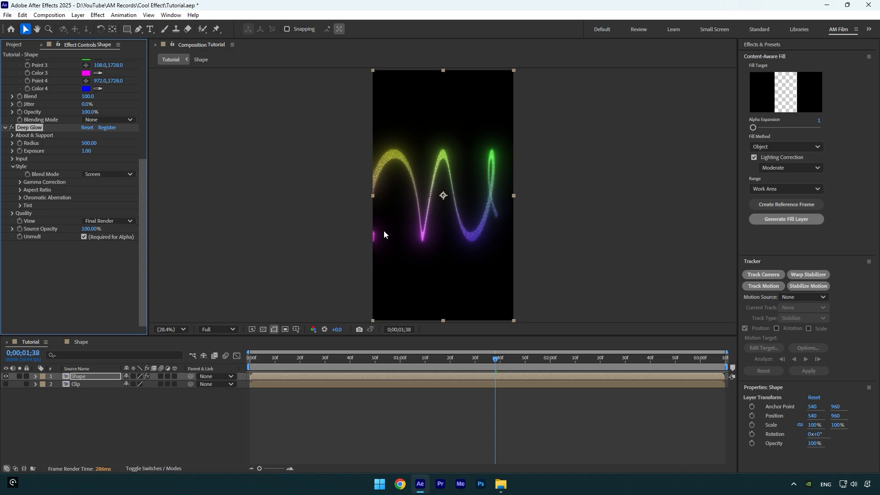
Add a two-node camera with the 28mm preset to the Tutorial composition.
right_click(99, 406)
mouse_move(136, 298)
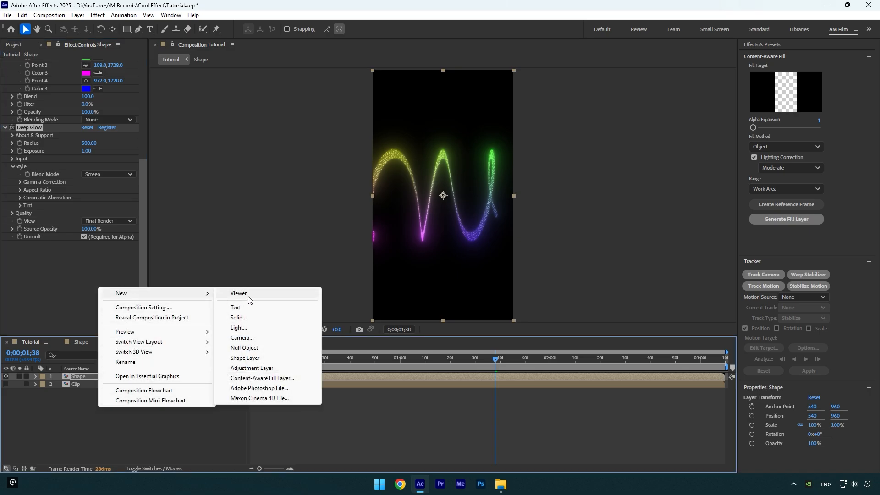
click(242, 338)
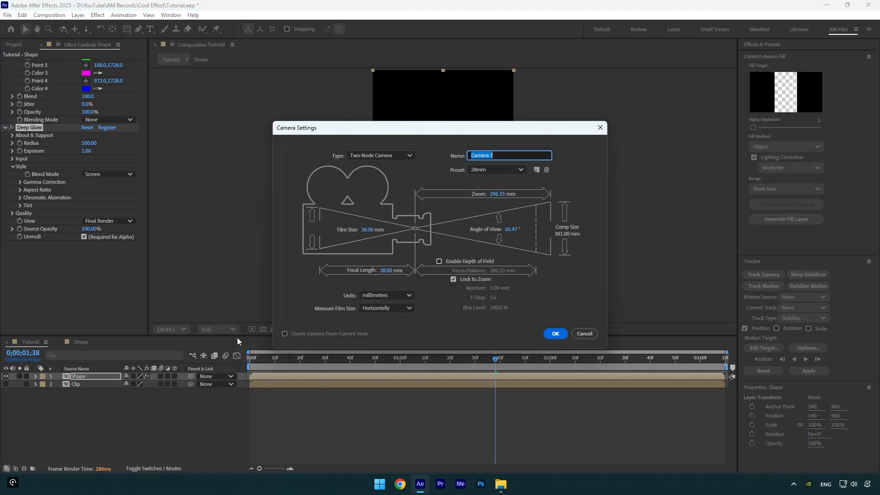
click(488, 171)
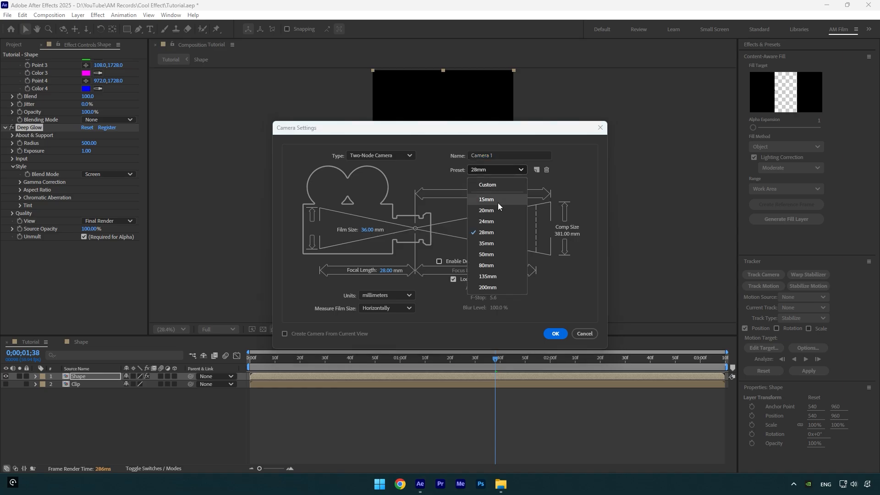
click(495, 233)
click(556, 334)
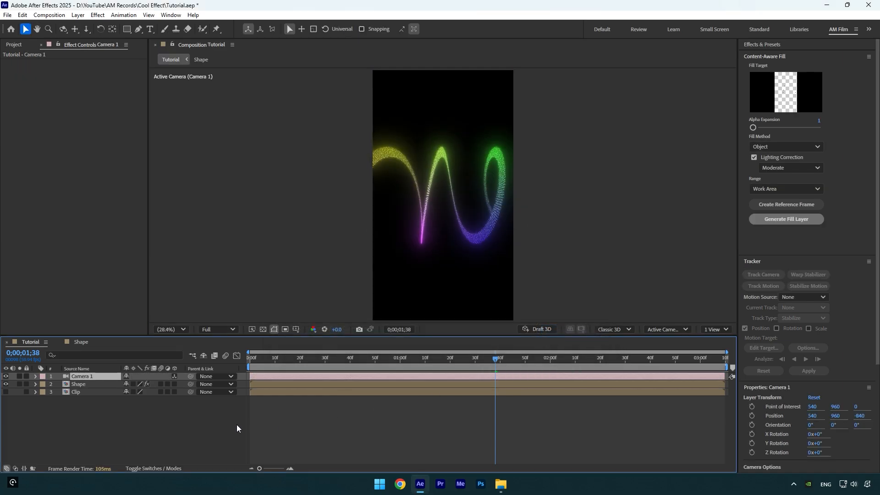
Make the Clip layer visible beneath the particle wave and preview the composition.
click(5, 392)
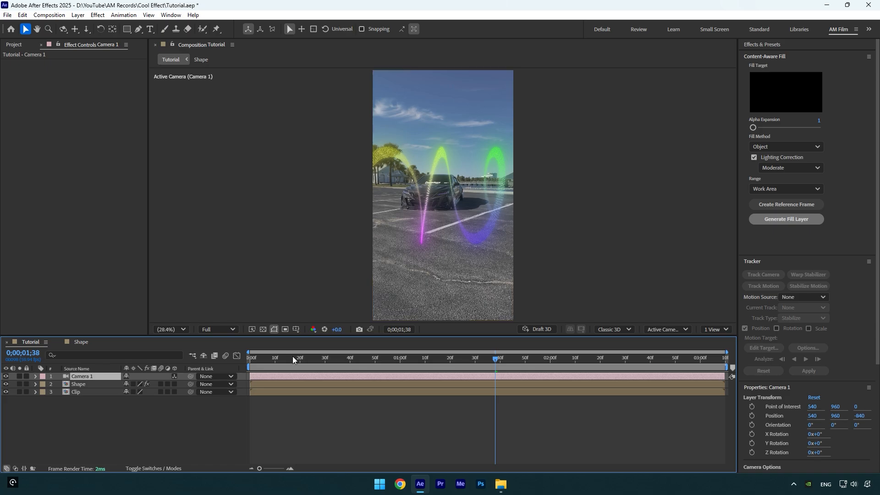
key(space)
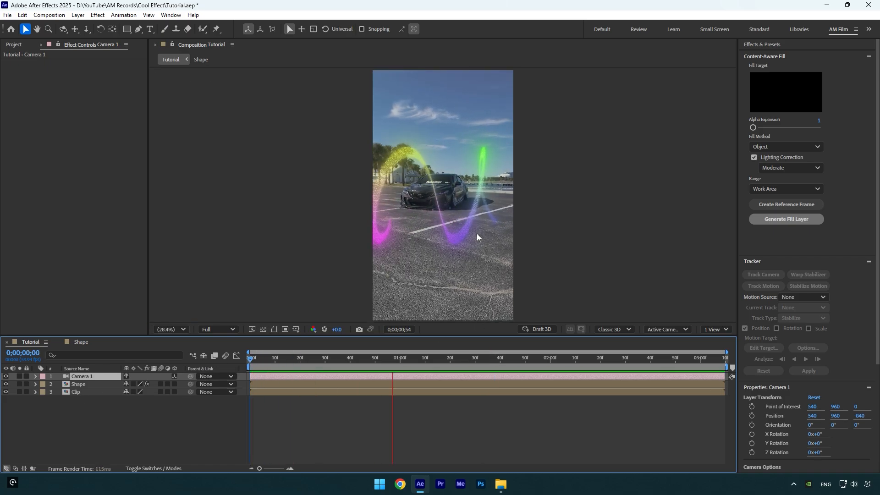
Orbit and pan Camera 1 to a closer, angled view of the wave, at about position 390, 839, -691, and preview it.
key(c)
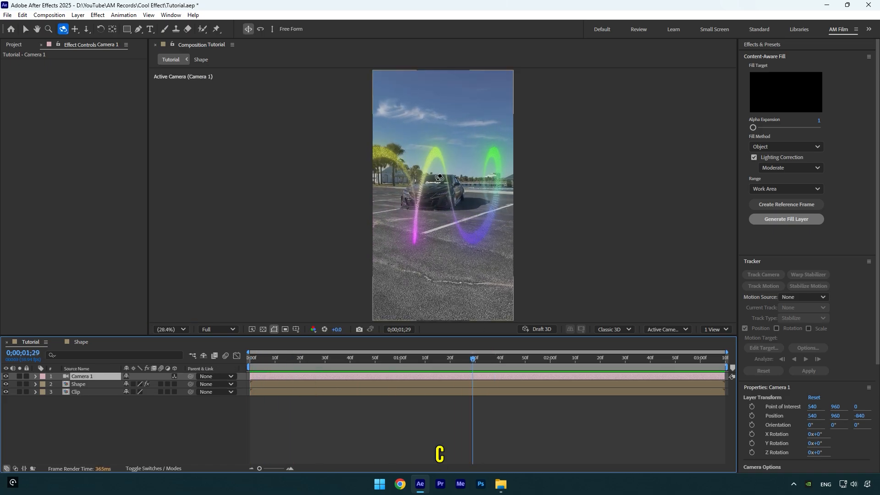
drag(440, 157, 449, 162)
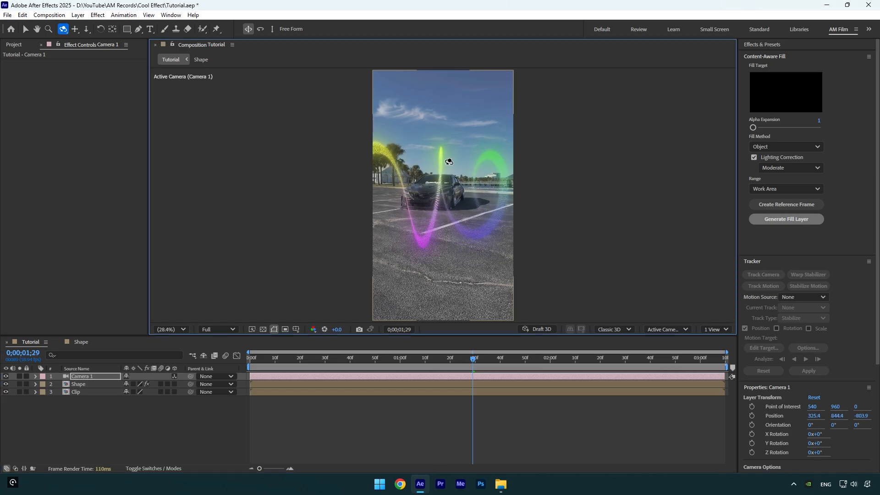
key(c)
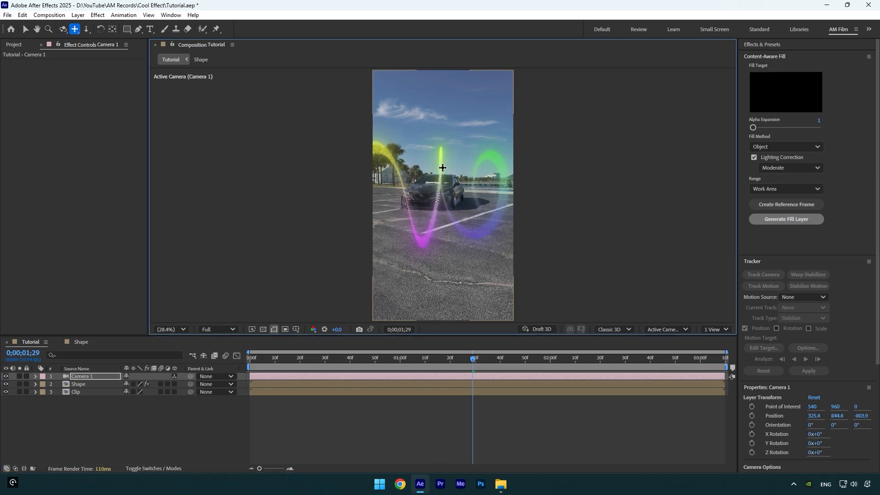
mouse_move(449, 161)
mouse_down()
mouse_move(456, 142)
mouse_move(457, 171)
mouse_up()
key(c)
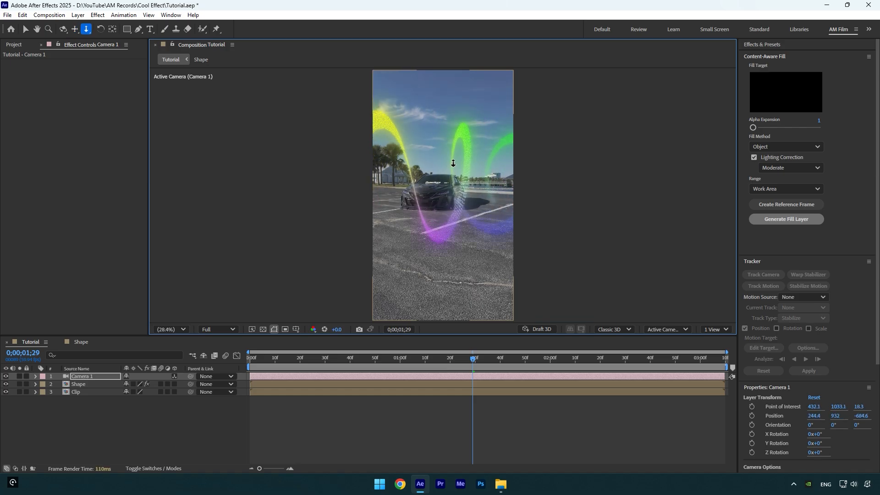
key(c)
key(c)
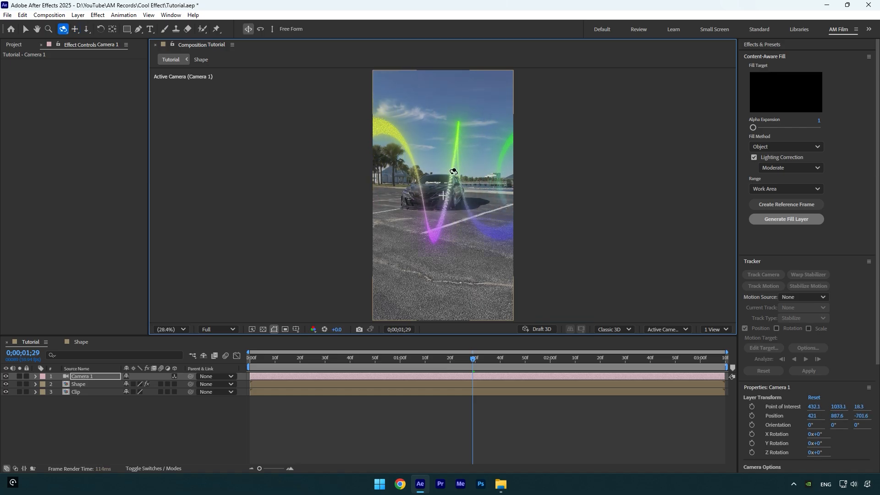
drag(473, 359, 348, 362)
key(space)
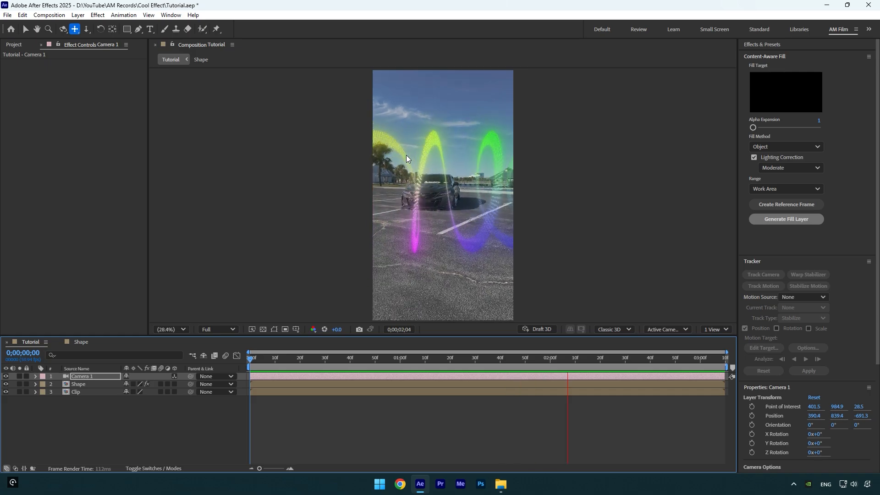
key(space)
Set the Shape layer's Twist Angle keyframe at 0;00;03;09 to 3 revolutions and preview the animation from the first frame.
click(74, 384)
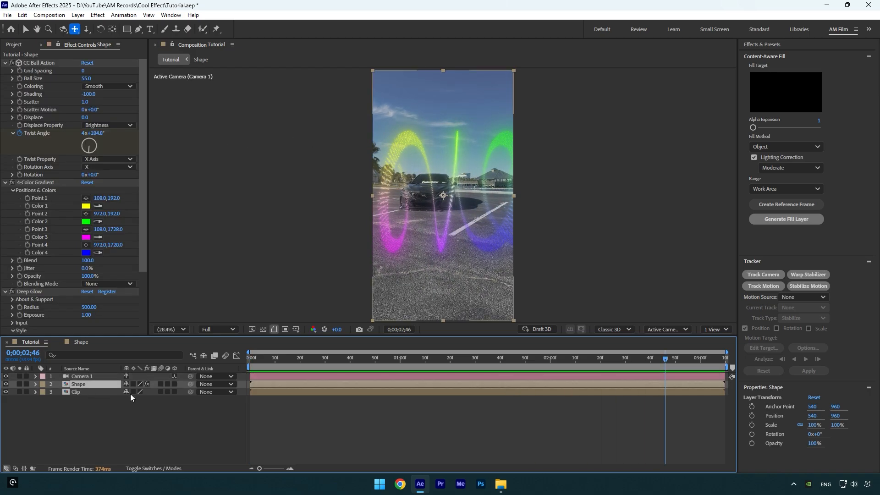
key(space)
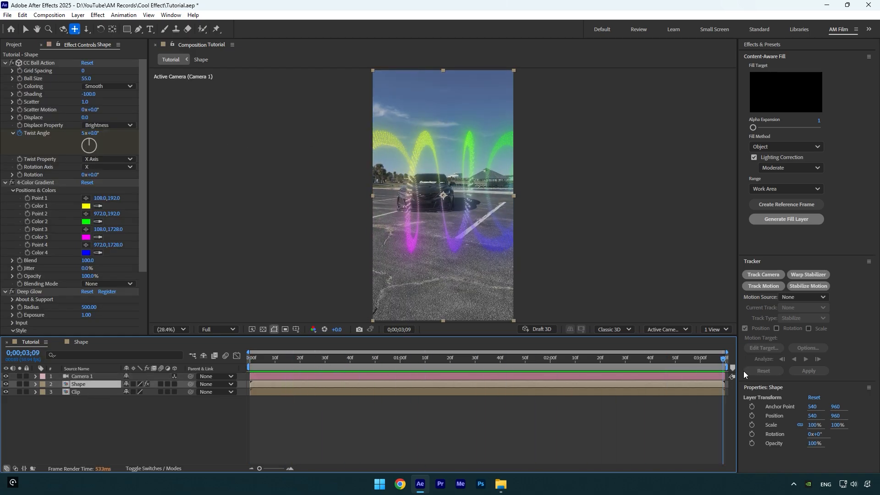
key(u)
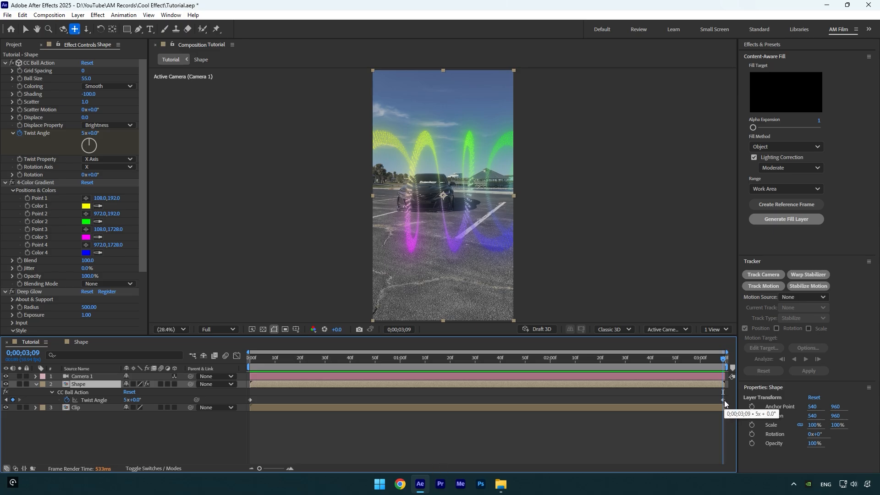
drag(87, 144, 90, 145)
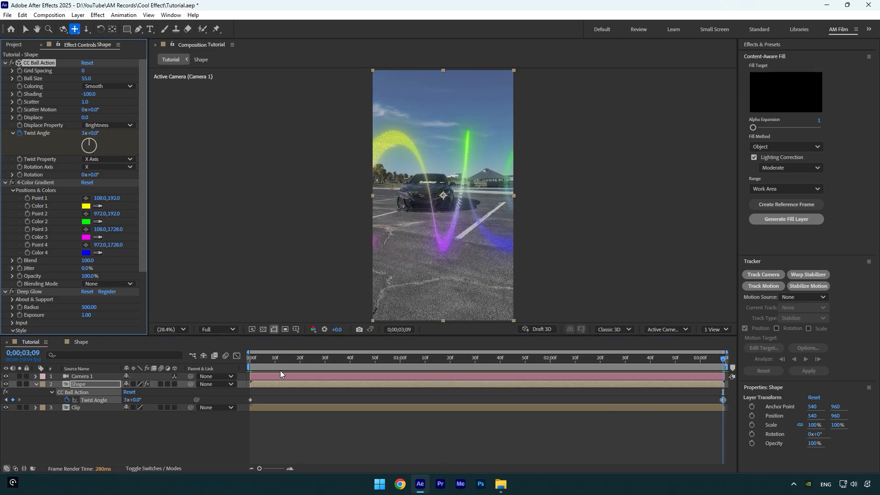
key(Home)
key(space)
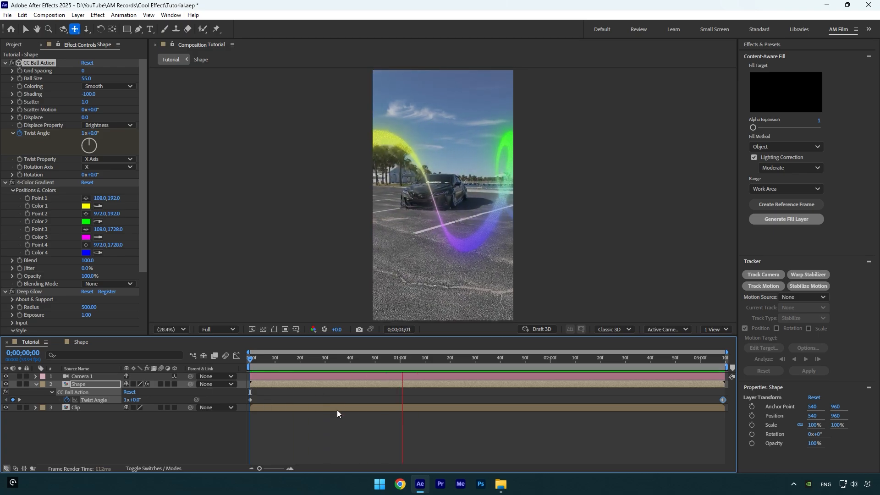
key(space)
At 0;00;02;29, set the 4-Color Gradient's Color 1 to cyan and Color 3 to orange.
click(623, 358)
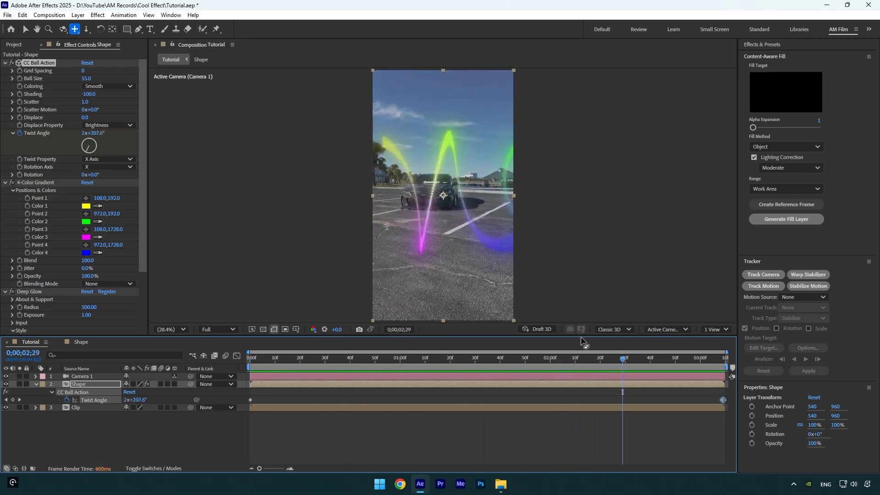
click(87, 206)
click(275, 145)
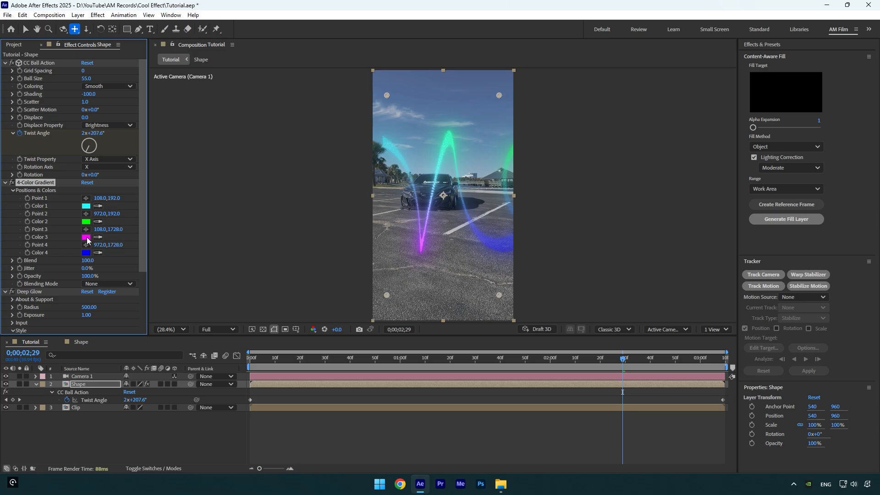
click(86, 238)
mouse_move(207, 183)
mouse_down()
mouse_move(207, 251)
mouse_move(206, 164)
mouse_move(207, 201)
mouse_up()
click(275, 145)
Set the 4-Color Gradient's Color 4 to pink and Color 2 to cyan, and preview the recoloured wave.
click(86, 253)
click(106, 149)
click(144, 148)
click(275, 145)
click(87, 222)
click(275, 145)
key(space)
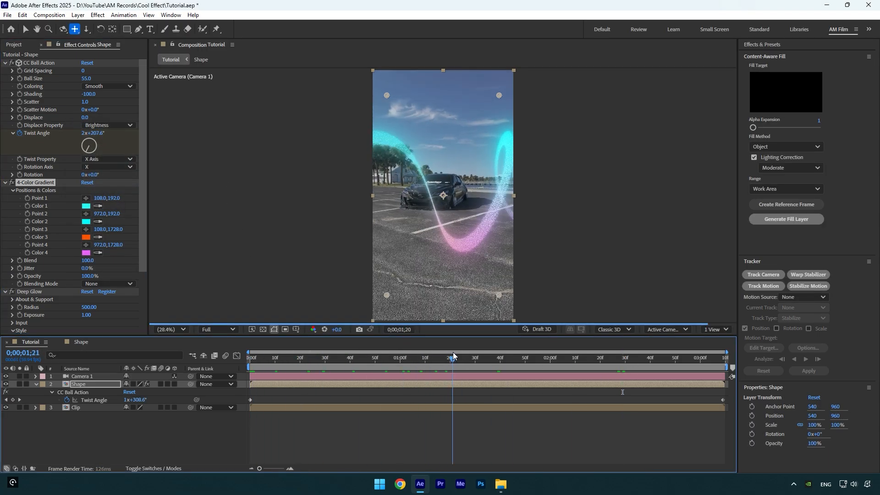
key(space)
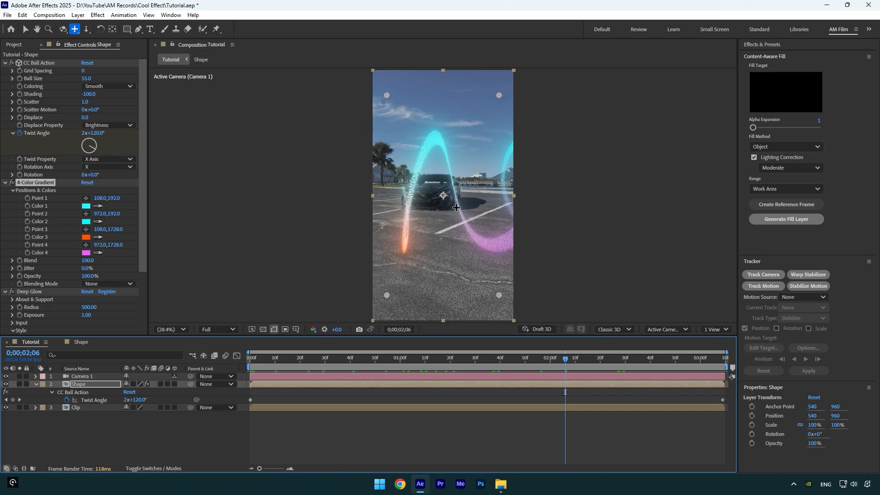
Set CC Ball Action's Scatter to 29 and check the particle spread at 0;00;01;55.
drag(82, 104, 86, 102)
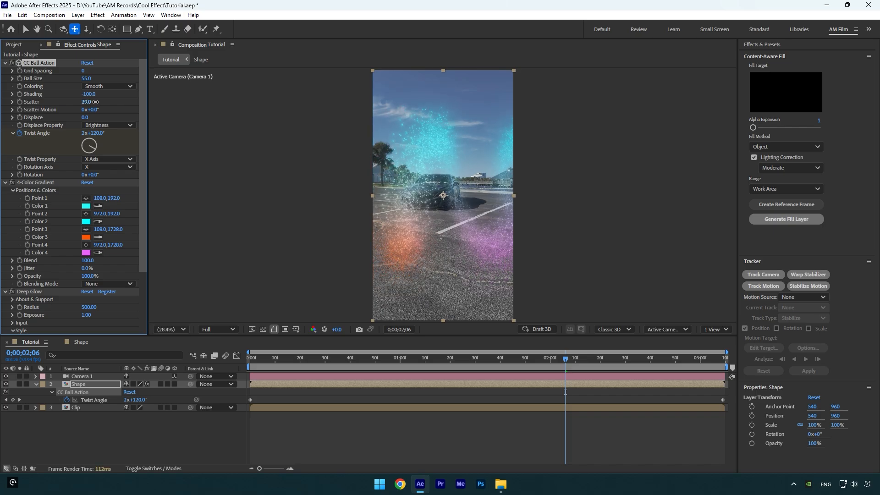
drag(568, 355, 538, 359)
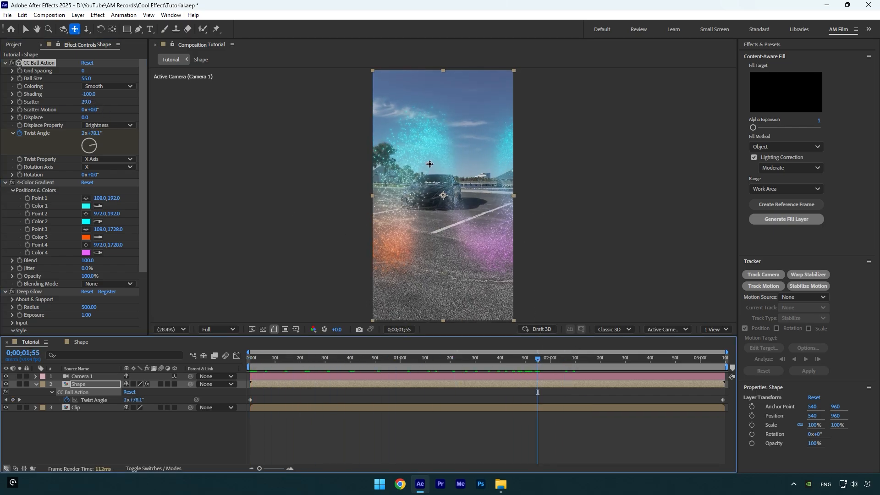
Move the camera closer into the scattered particles, to a Z position of about -456, and preview from the first frame.
key(c)
mouse_move(430, 165)
mouse_down()
mouse_move(422, 163)
mouse_move(433, 155)
mouse_move(436, 168)
mouse_move(434, 153)
mouse_move(437, 177)
mouse_up()
key(c)
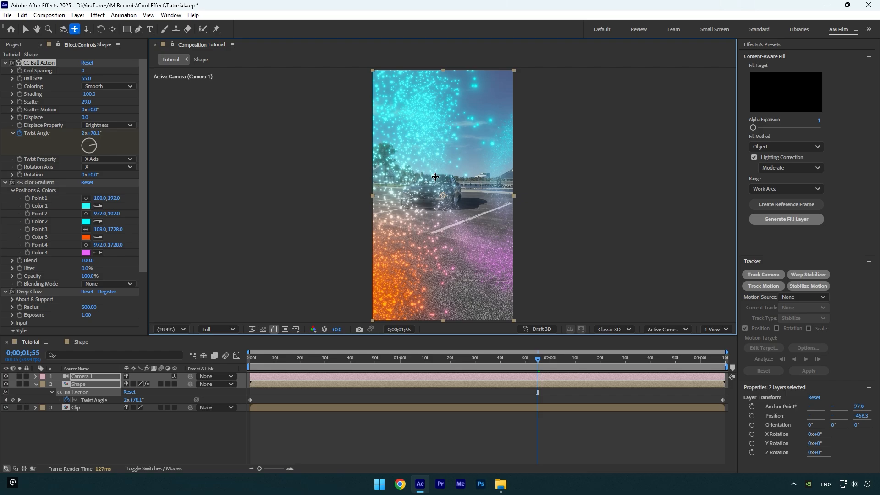
key(Home)
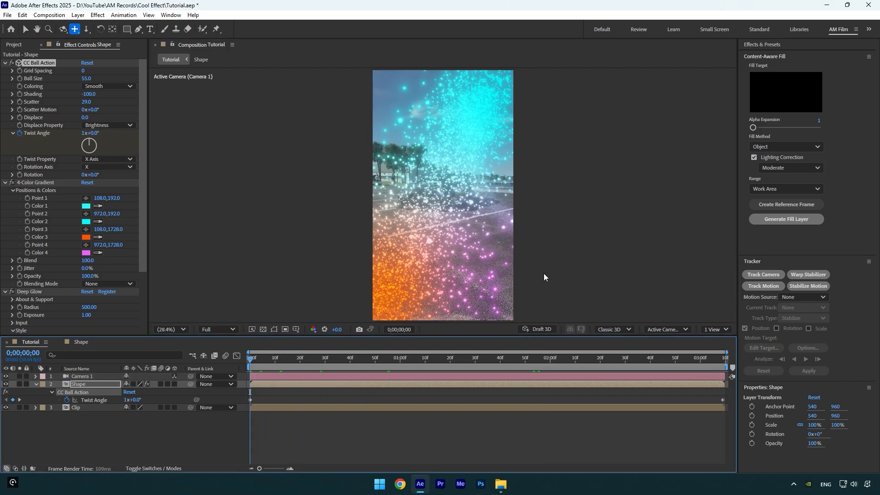
key(space)
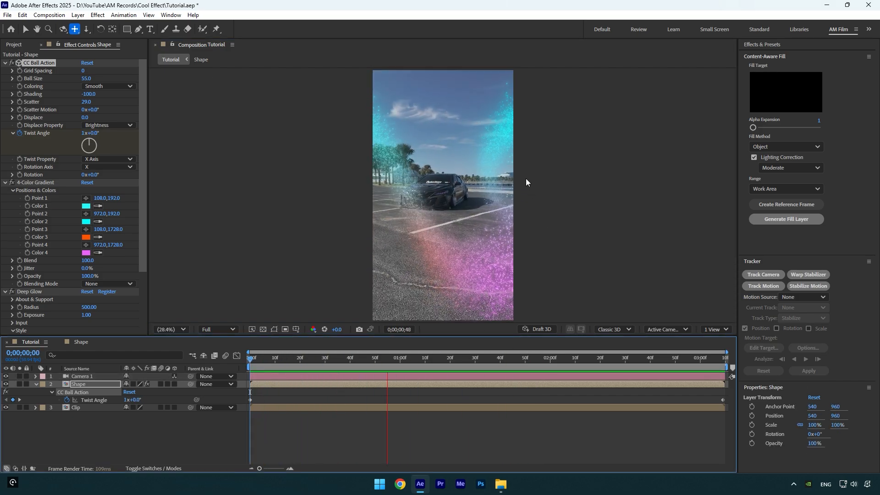